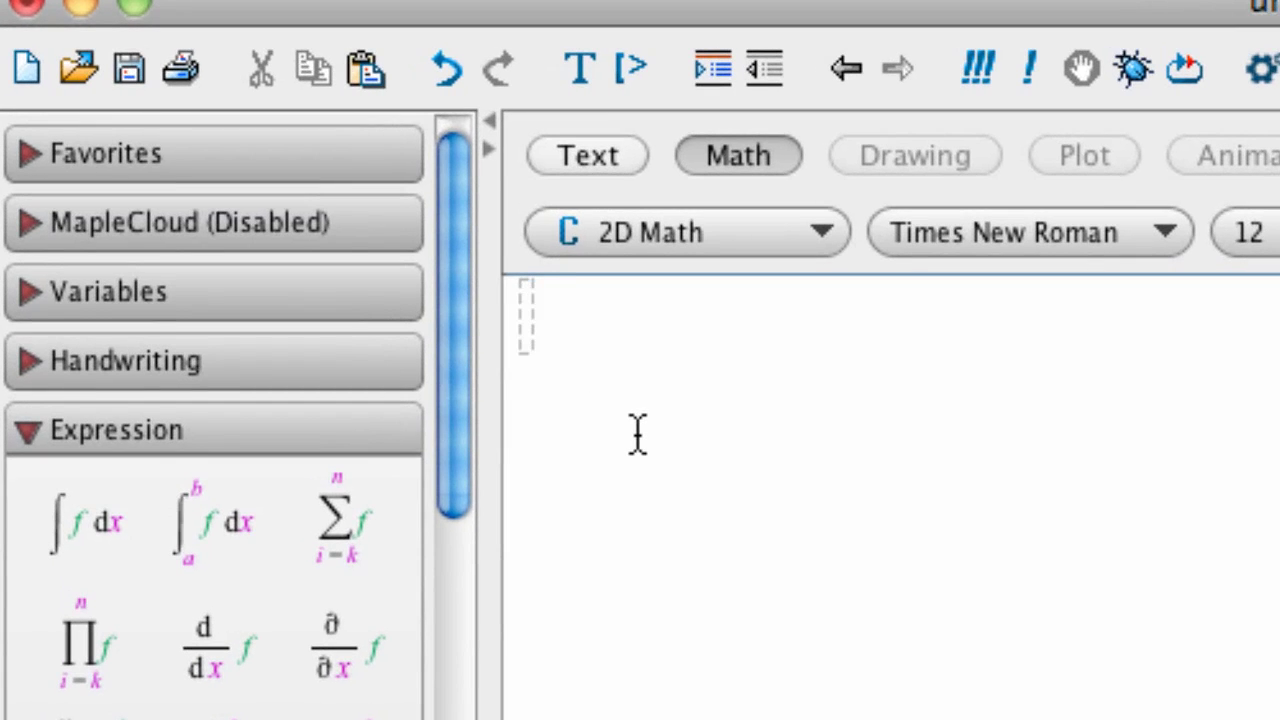
Step: Define y := x → x² + x − 1 with the palette arrow and execute it as output (1)
{"action": "type", "text": "y "}
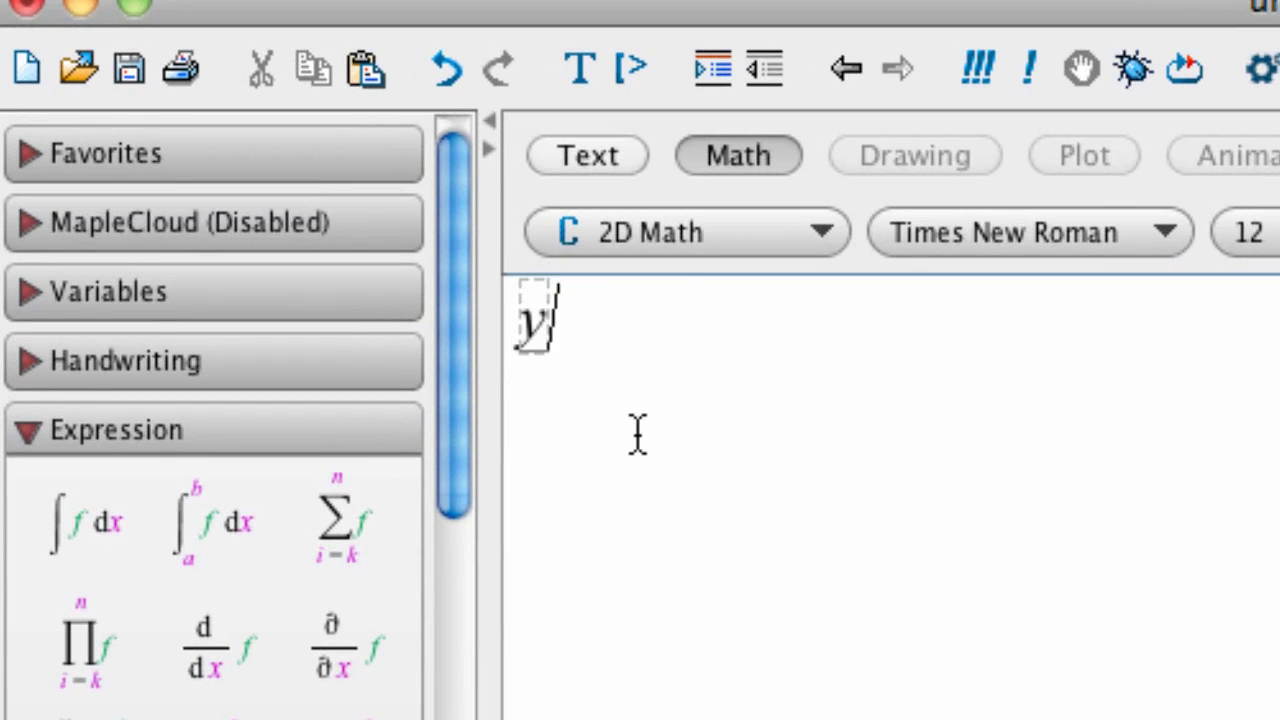
{"action": "type", "text": ":"}
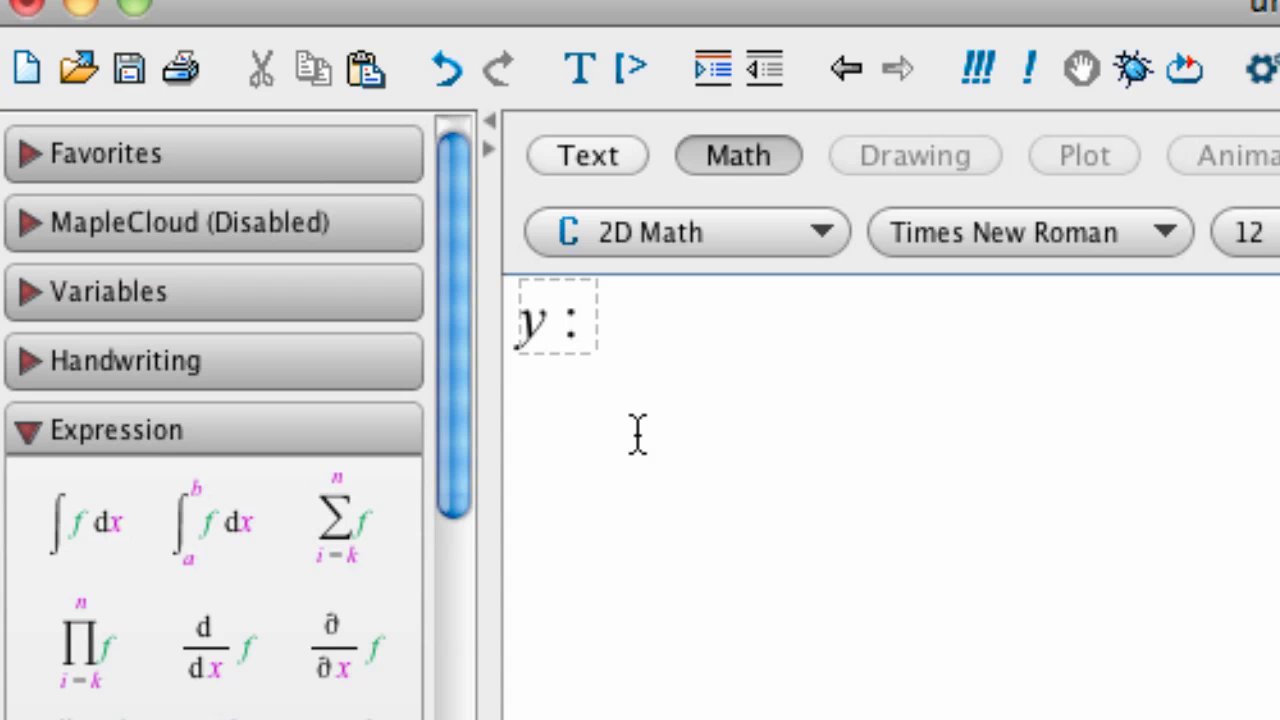
{"action": "type", "text": "= "}
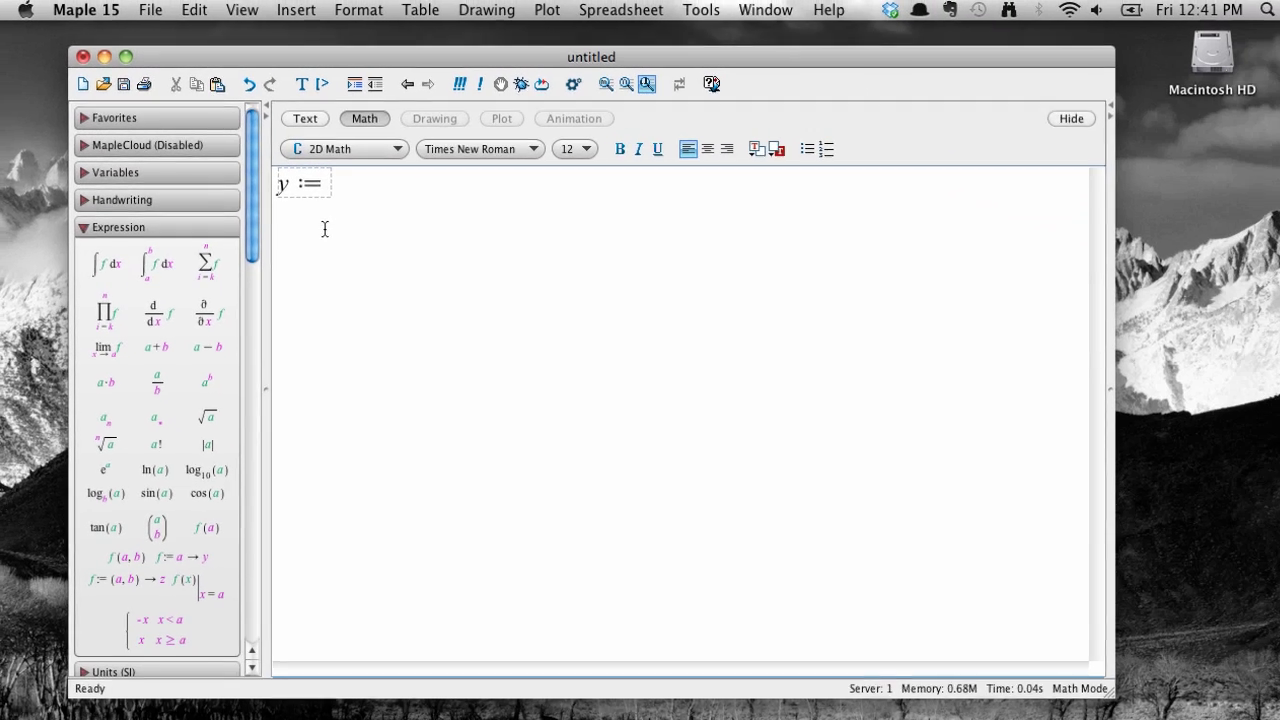
{"action": "type", "text": "x"}
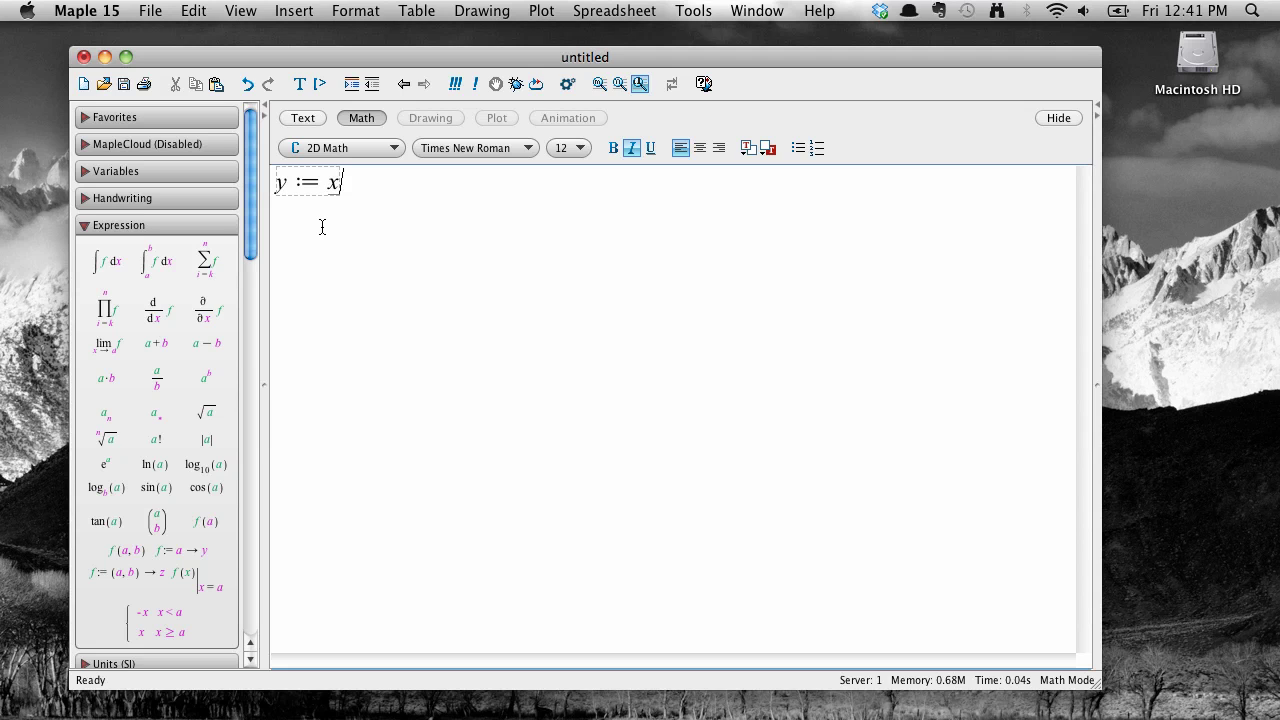
{"action": "scroll", "coordinate": [178, 386], "scroll_direction": "down", "scroll_amount": 5}
{"action": "scroll", "coordinate": [178, 386], "scroll_direction": "down", "scroll_amount": 5}
{"action": "scroll", "coordinate": [176, 390], "scroll_direction": "down", "scroll_amount": 5}
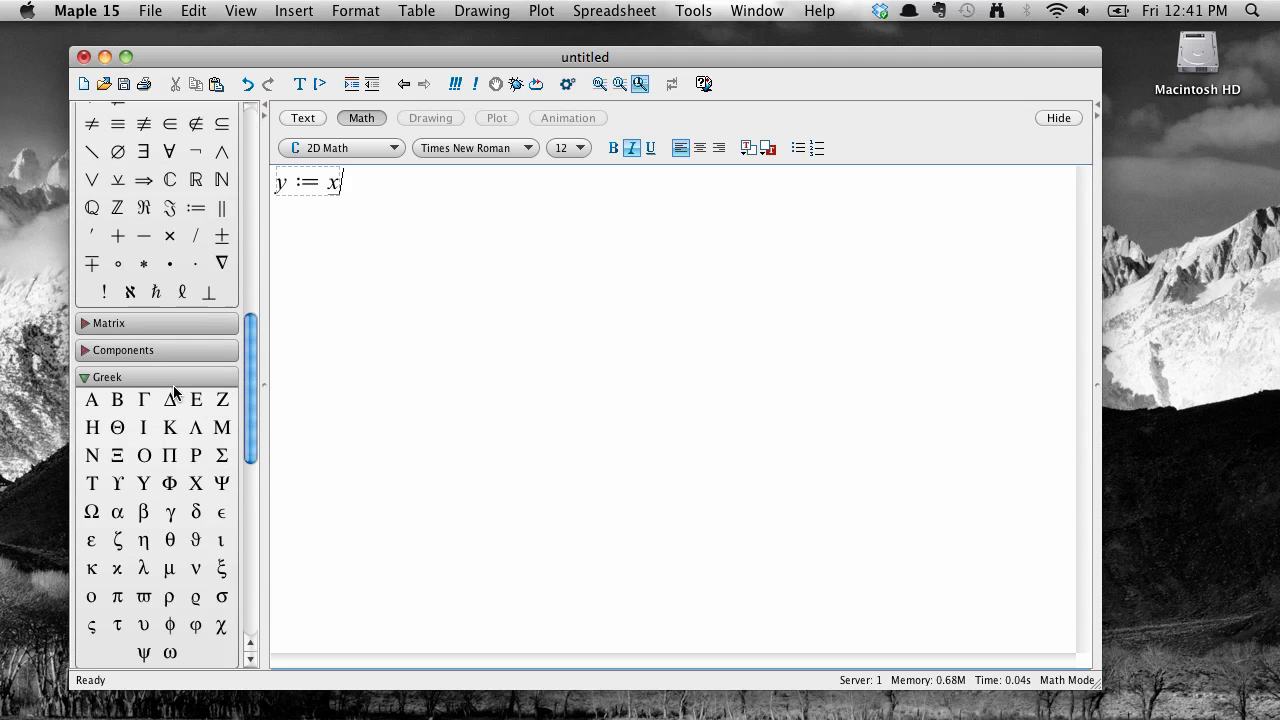
{"action": "scroll", "coordinate": [180, 398], "scroll_direction": "down", "scroll_amount": 5}
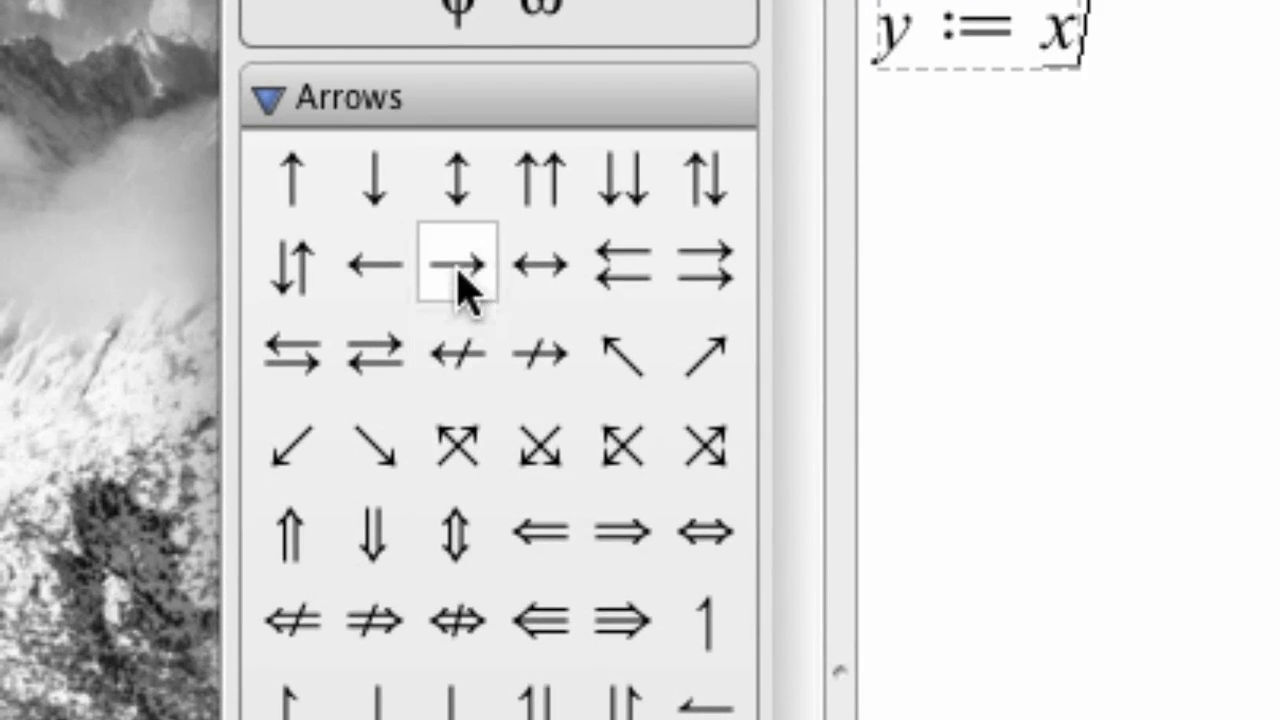
{"action": "left_click", "coordinate": [458, 262]}
{"action": "type", "text": "x"}
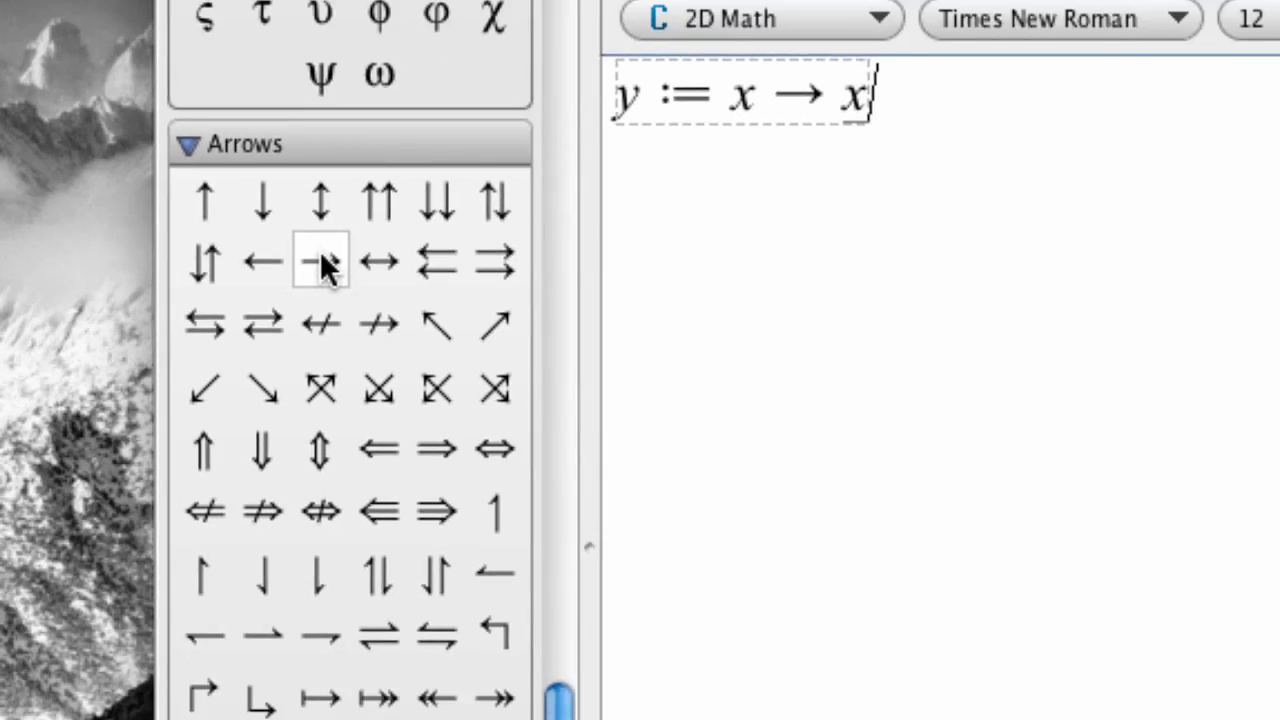
{"action": "type", "text": "2"}
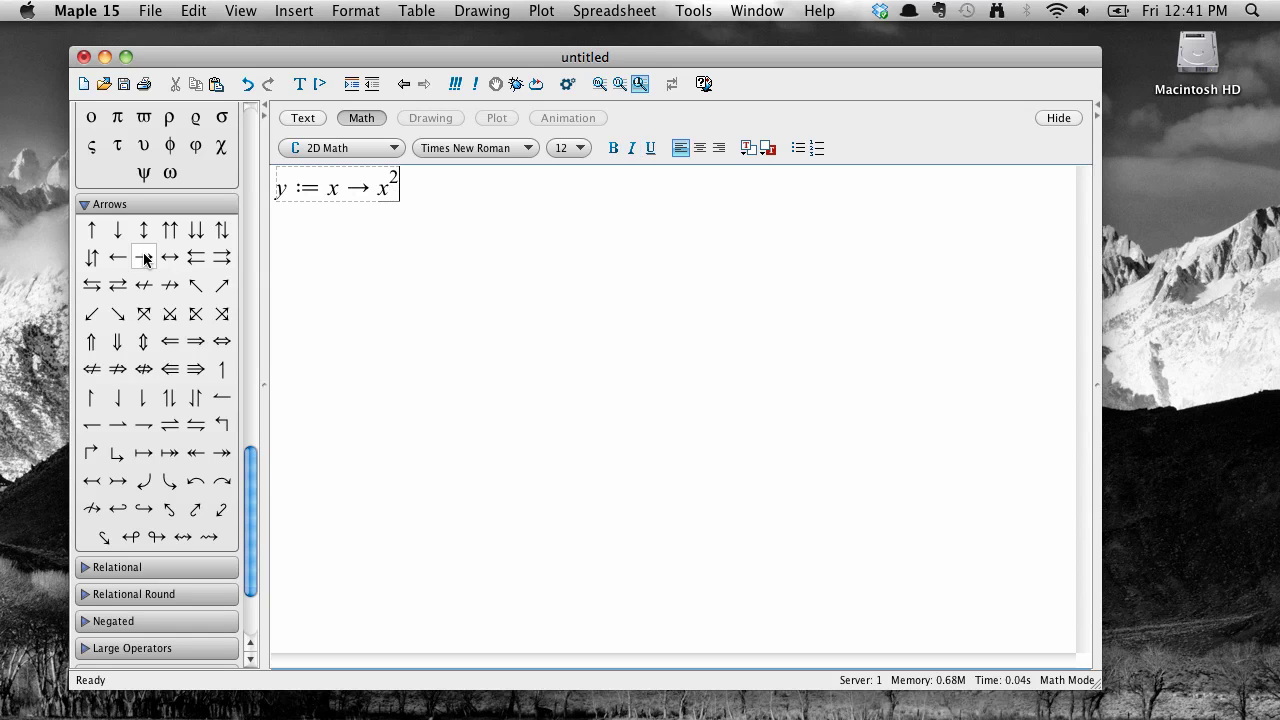
{"action": "key", "text": "Right"}
{"action": "type", "text": "x"}
{"action": "key", "text": "BackSpace"}
{"action": "type", "text": "+"}
{"action": "type", "text": "x-1"}
{"action": "key", "text": "Return"}
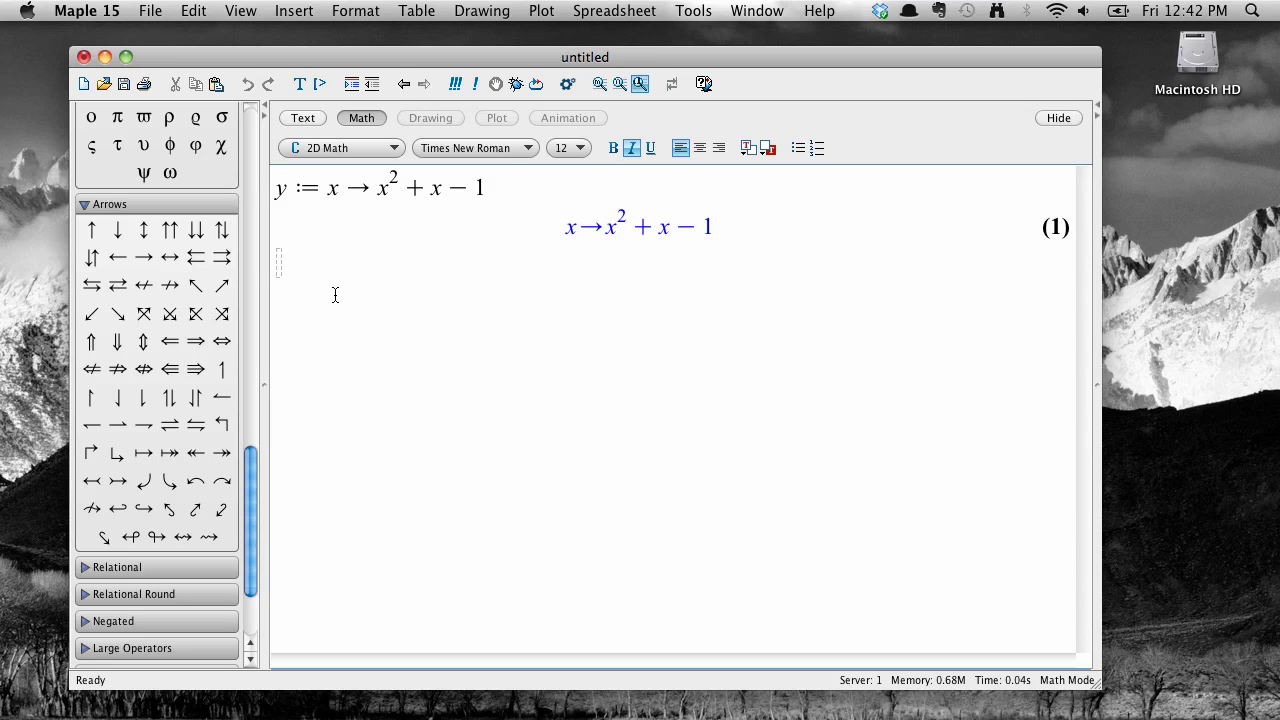
Step: Evaluate y(10), which returns 109
{"action": "type", "text": "y(1"}
{"action": "type", "text": ")"}
{"action": "key", "text": "BackSpace"}
{"action": "type", "text": "0)"}
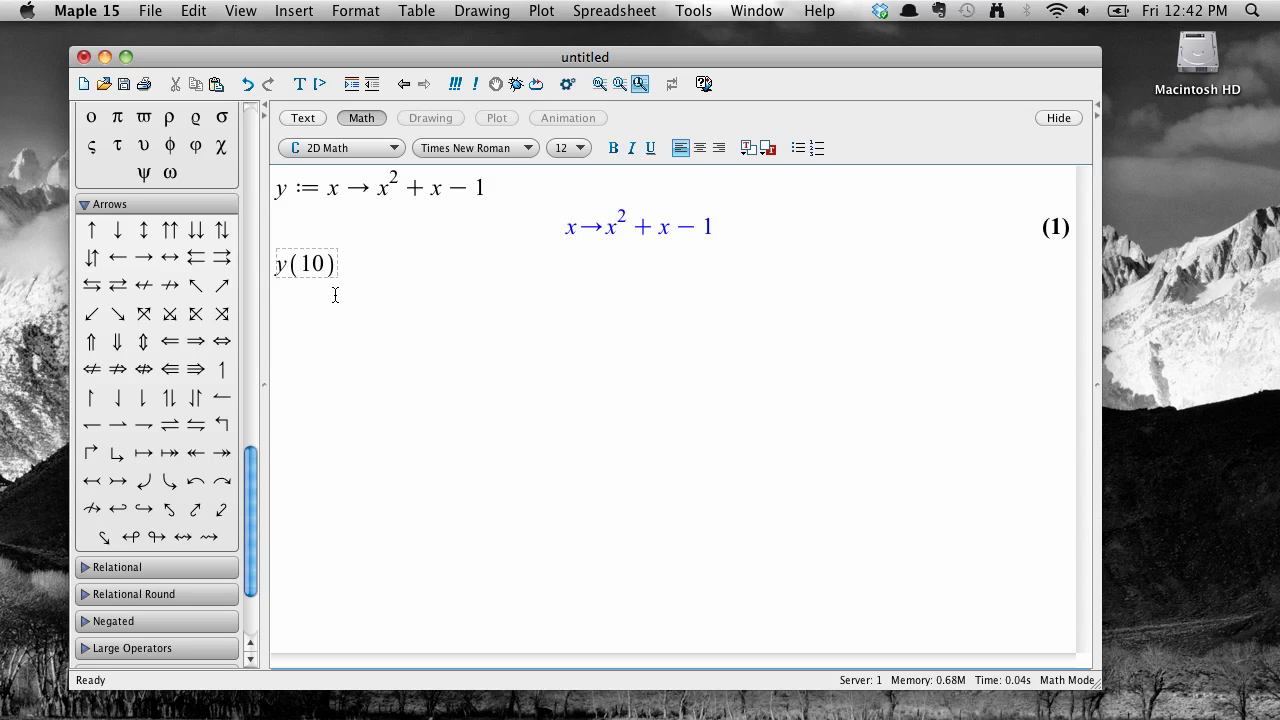
{"action": "key", "text": "Return"}
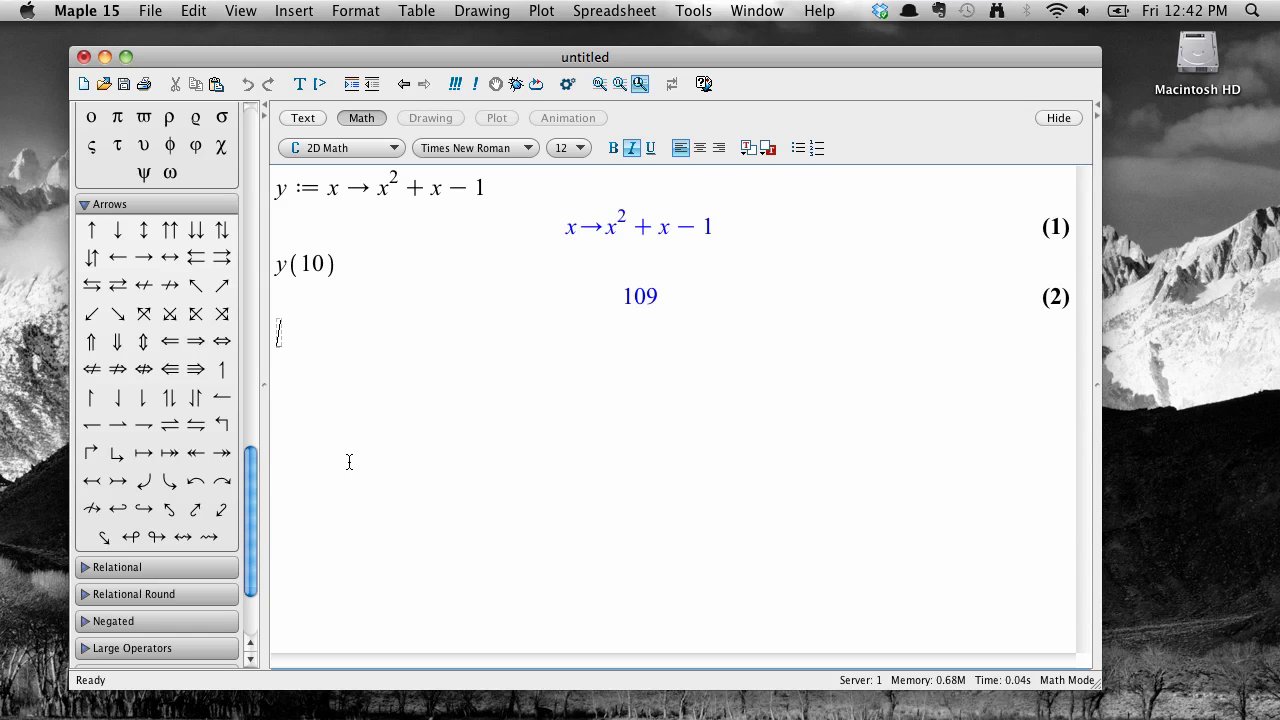
Step: Evaluate y at t³ − t as output (3)
{"action": "type", "text": "y"}
{"action": "type", "text": "(t^3"}
{"action": "key", "text": "Right"}
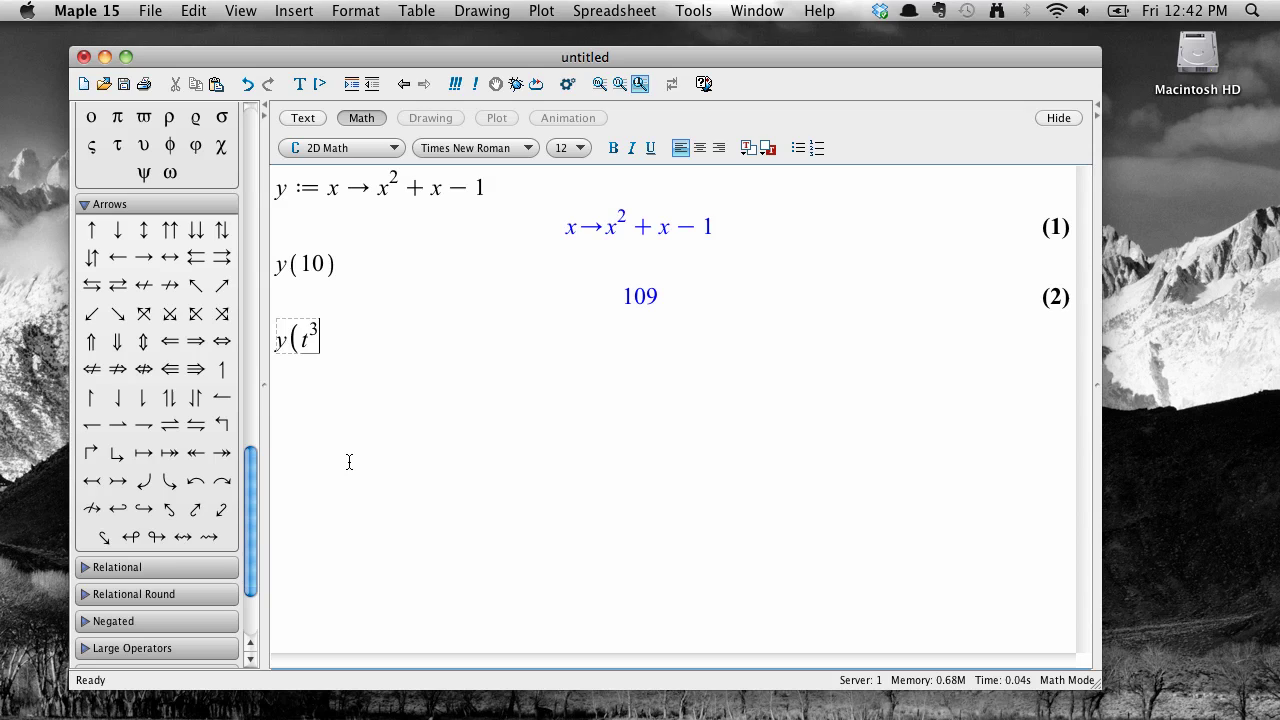
{"action": "type", "text": " - t)"}
{"action": "key", "text": "Return"}
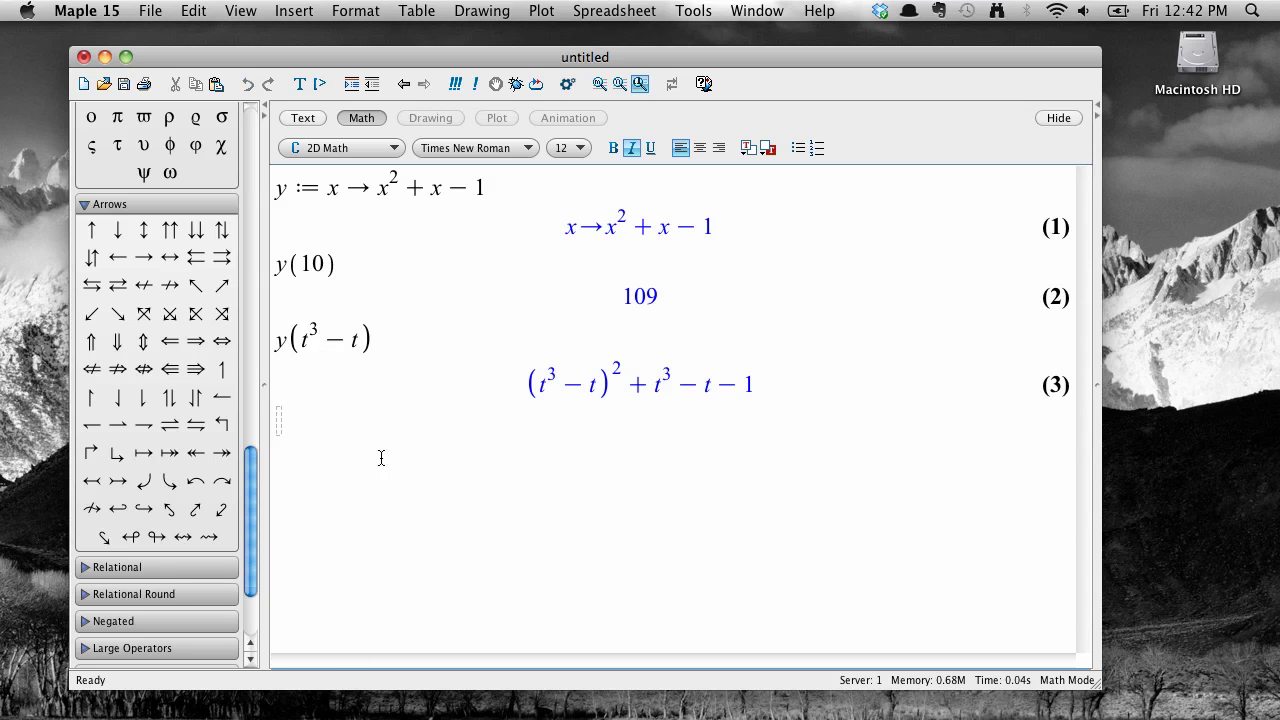
Step: Expand output (3) into t⁶ − 2t⁴ + t² + t³ − t − 1
{"action": "right_click", "coordinate": [587, 393]}
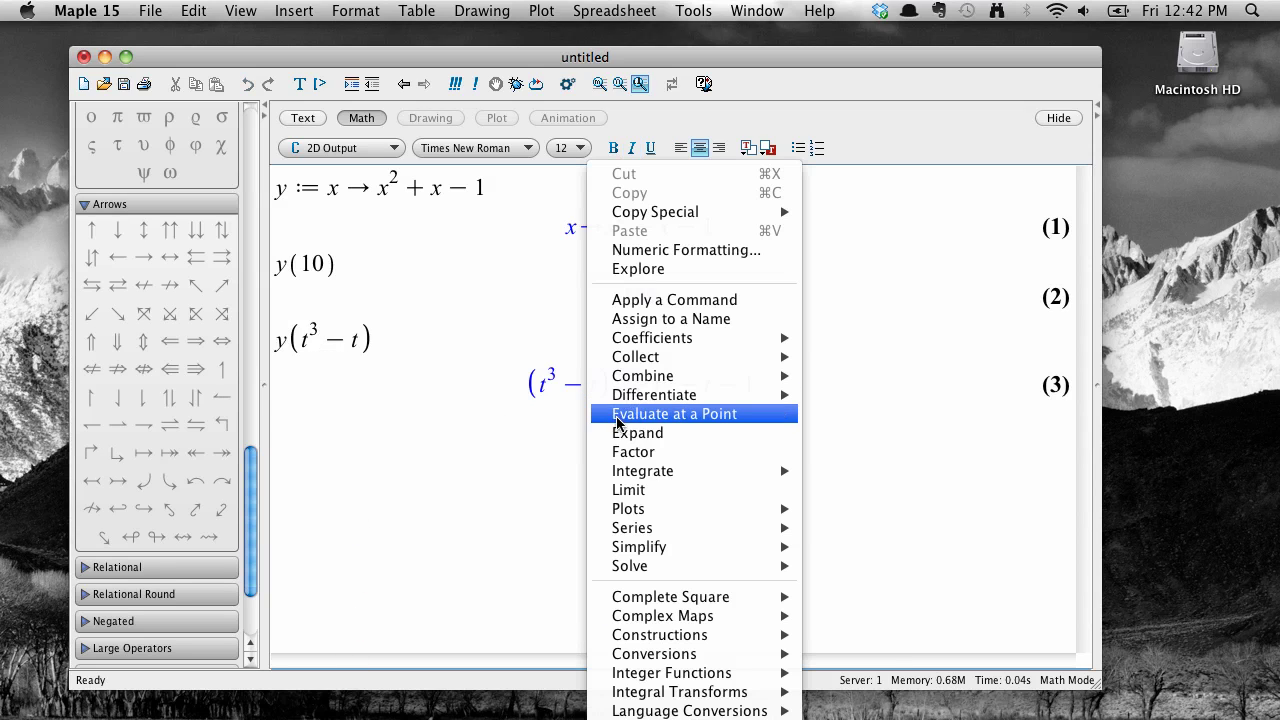
{"action": "left_click", "coordinate": [614, 434]}
{"action": "left_click", "coordinate": [504, 529]}
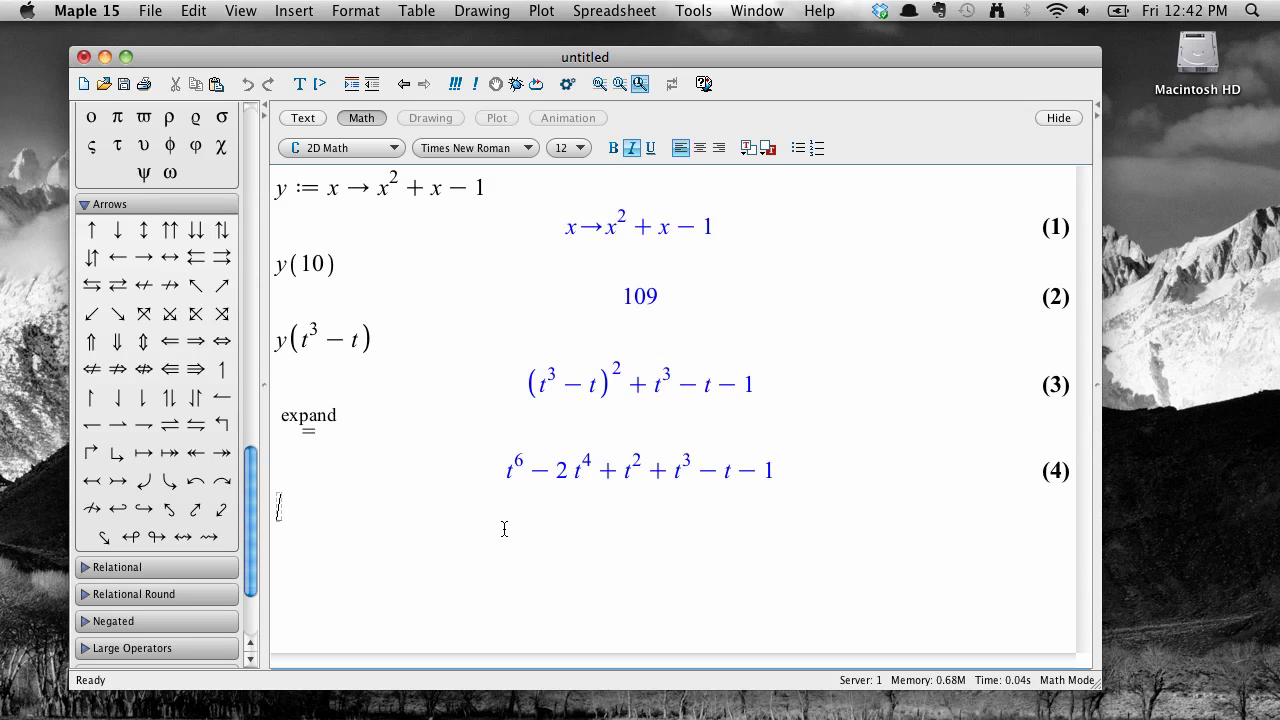
Step: Define u := x → 1/x, then evaluate y(u(x)) to get 1/x² + 1/x − 1
{"action": "type", "text": "u := "}
{"action": "type", "text": "x"}
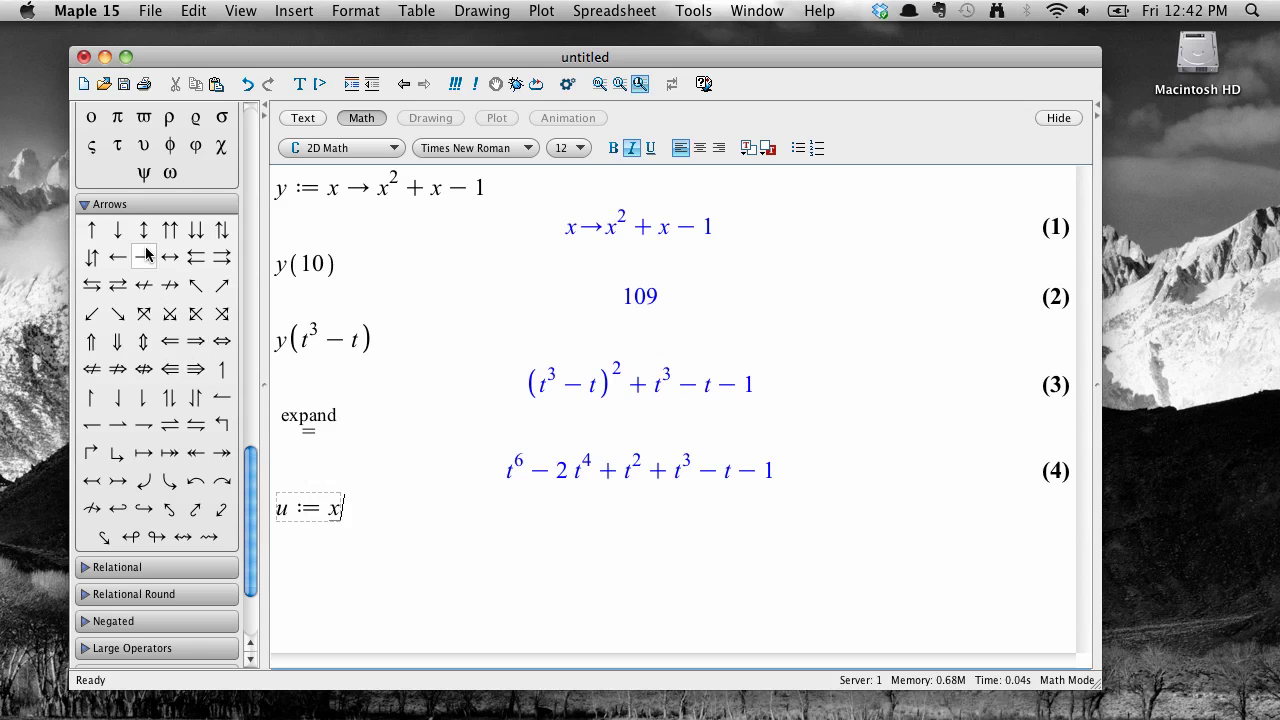
{"action": "left_click", "coordinate": [146, 256]}
{"action": "type", "text": "1"}
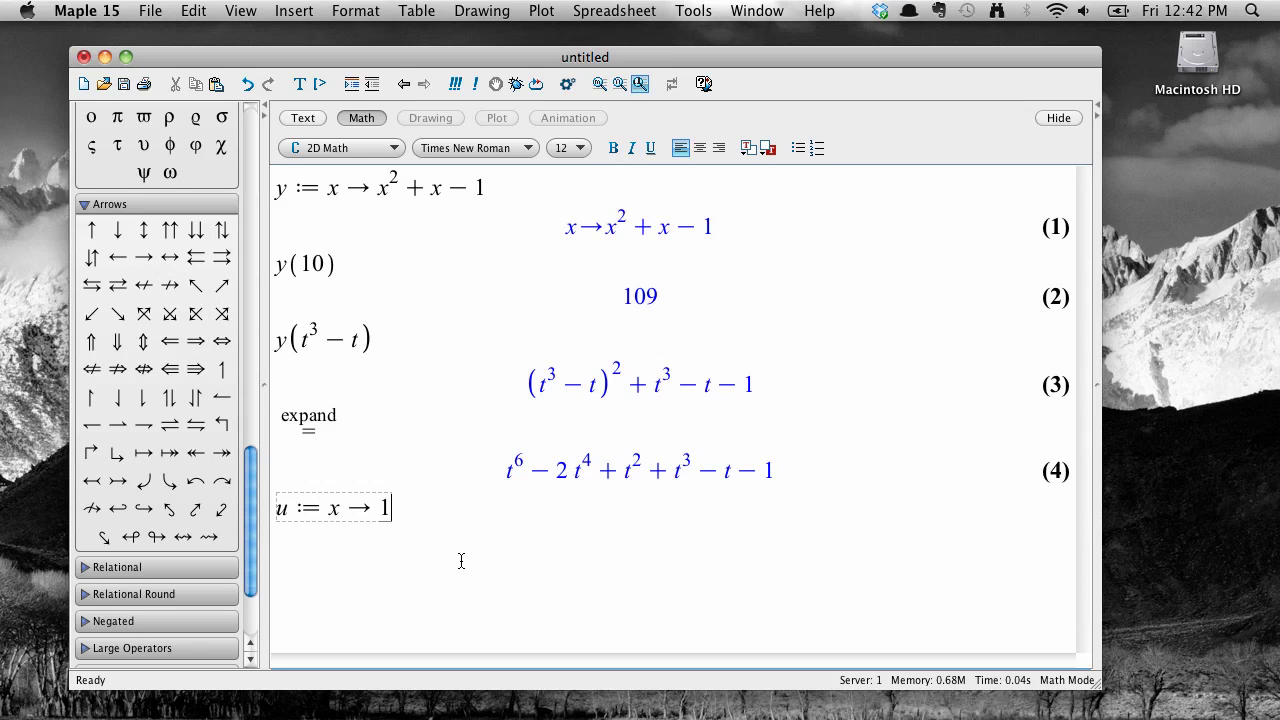
{"action": "type", "text": "/x"}
{"action": "key", "text": "Return"}
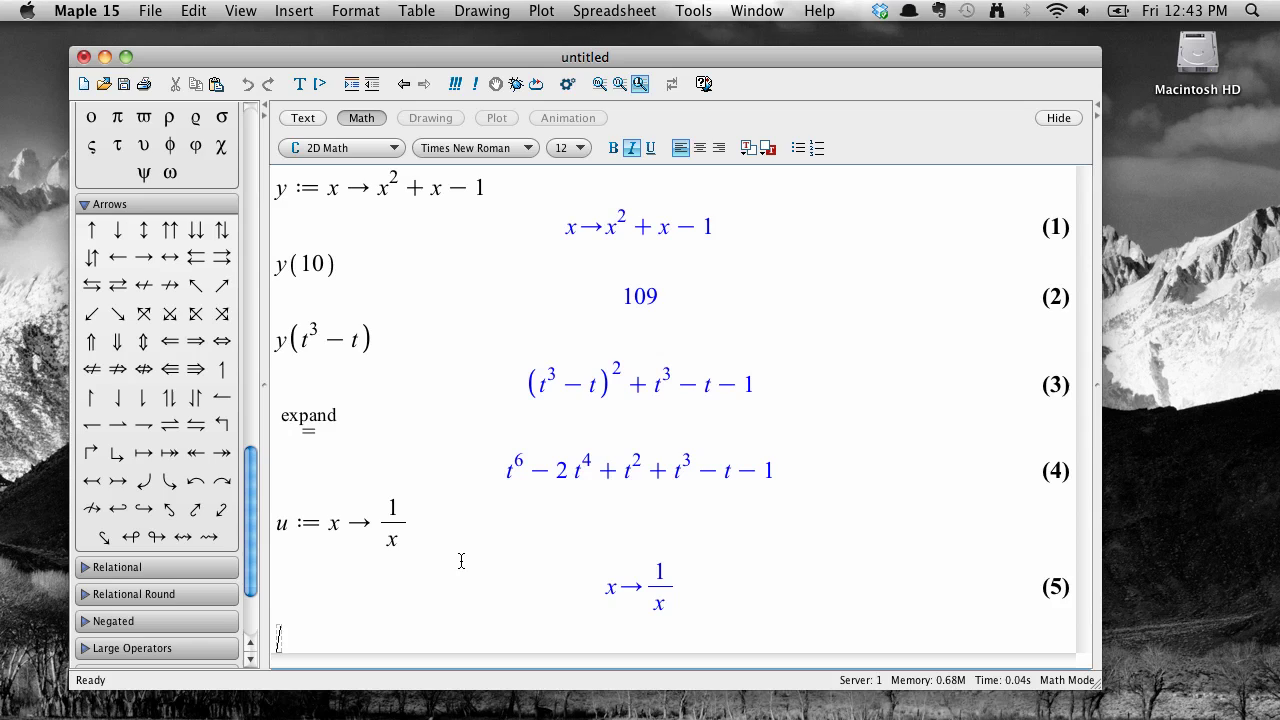
{"action": "type", "text": "y"}
{"action": "type", "text": "(u(x))"}
{"action": "key", "text": "Return"}
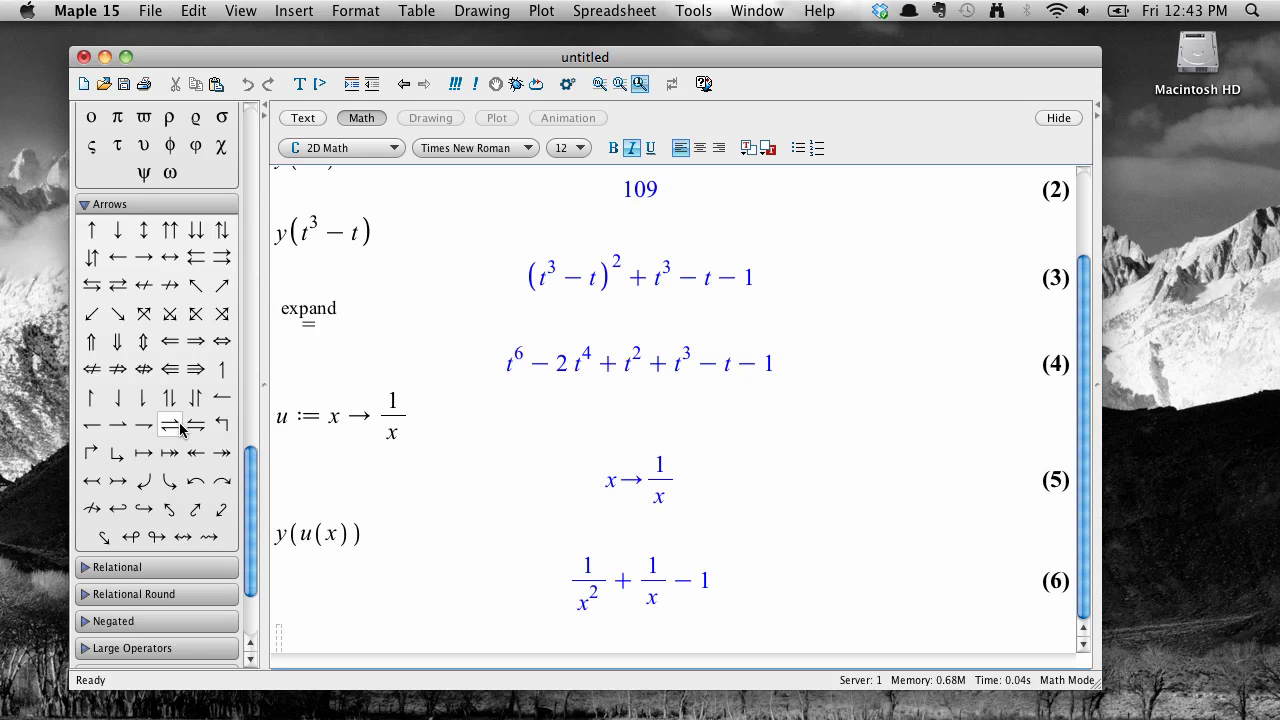
Step: Insert the f:=a→y template and fill in g as the name and x as the variable
{"action": "scroll", "coordinate": [182, 428], "scroll_direction": "up", "scroll_amount": 5}
{"action": "scroll", "coordinate": [182, 428], "scroll_direction": "up", "scroll_amount": 5}
{"action": "scroll", "coordinate": [182, 428], "scroll_direction": "up", "scroll_amount": 5}
{"action": "scroll", "coordinate": [182, 428], "scroll_direction": "up", "scroll_amount": 3}
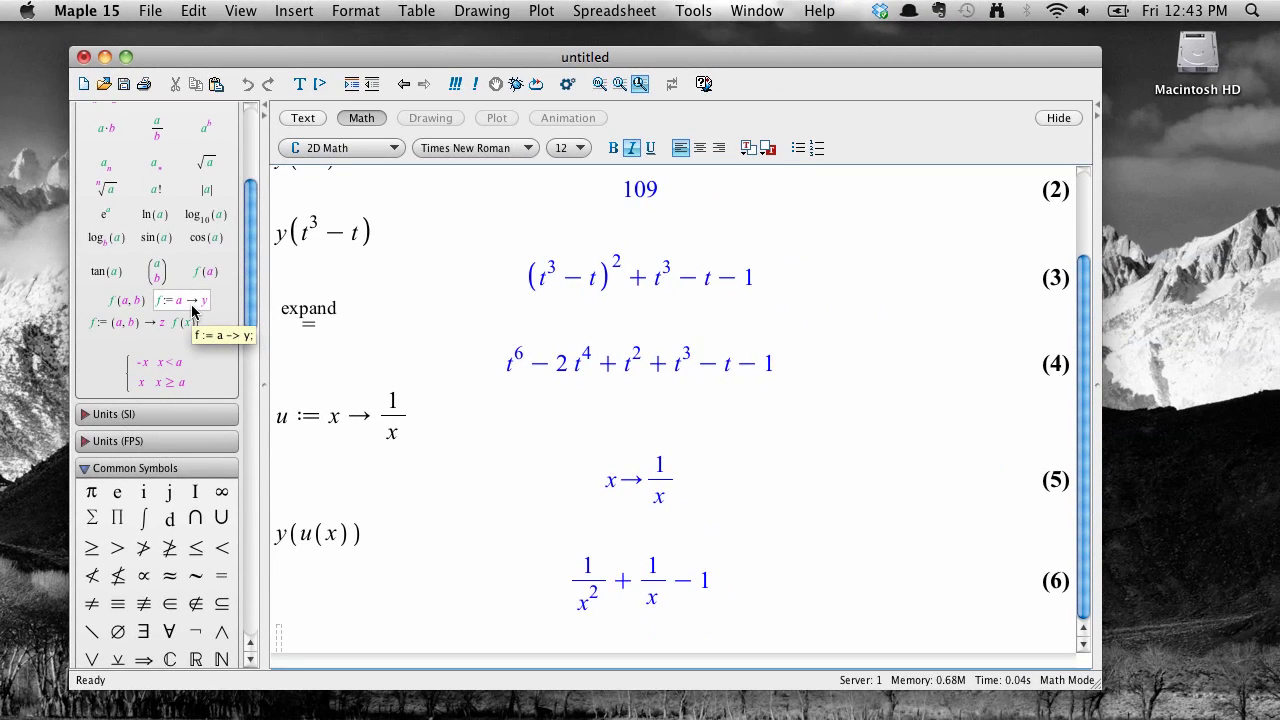
{"action": "left_click", "coordinate": [193, 310]}
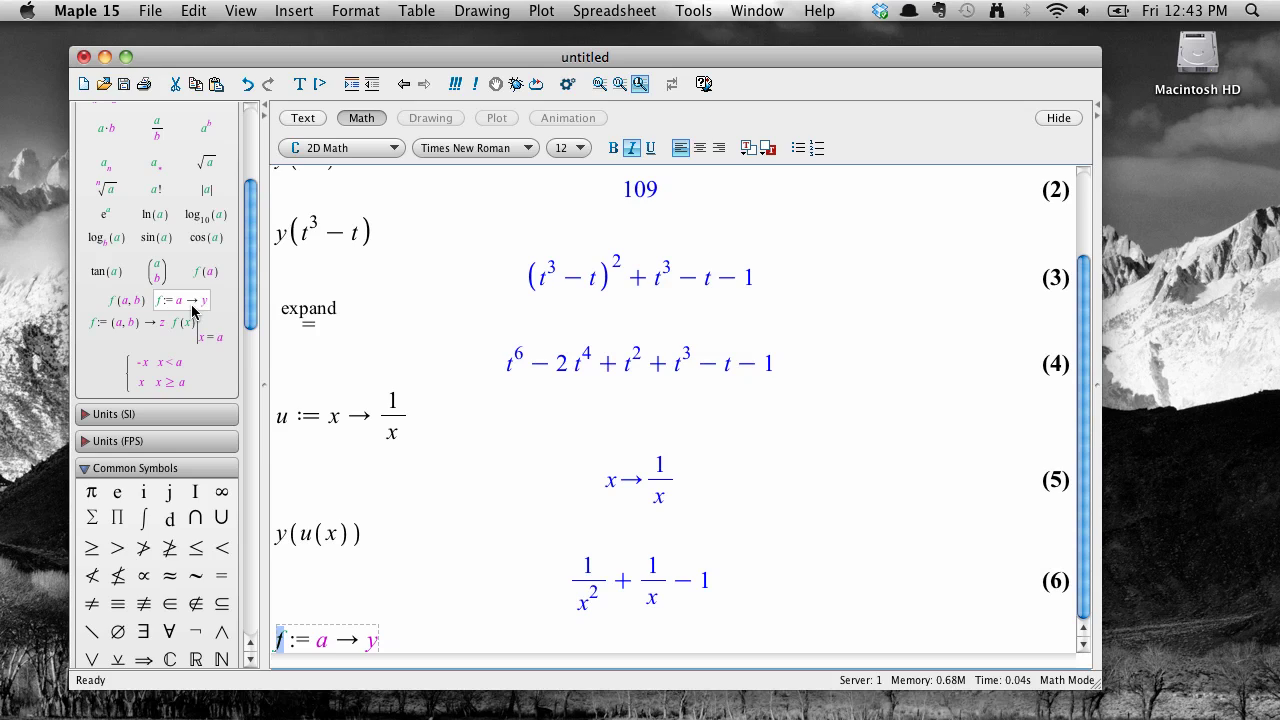
{"action": "type", "text": "g"}
{"action": "key", "text": "Tab"}
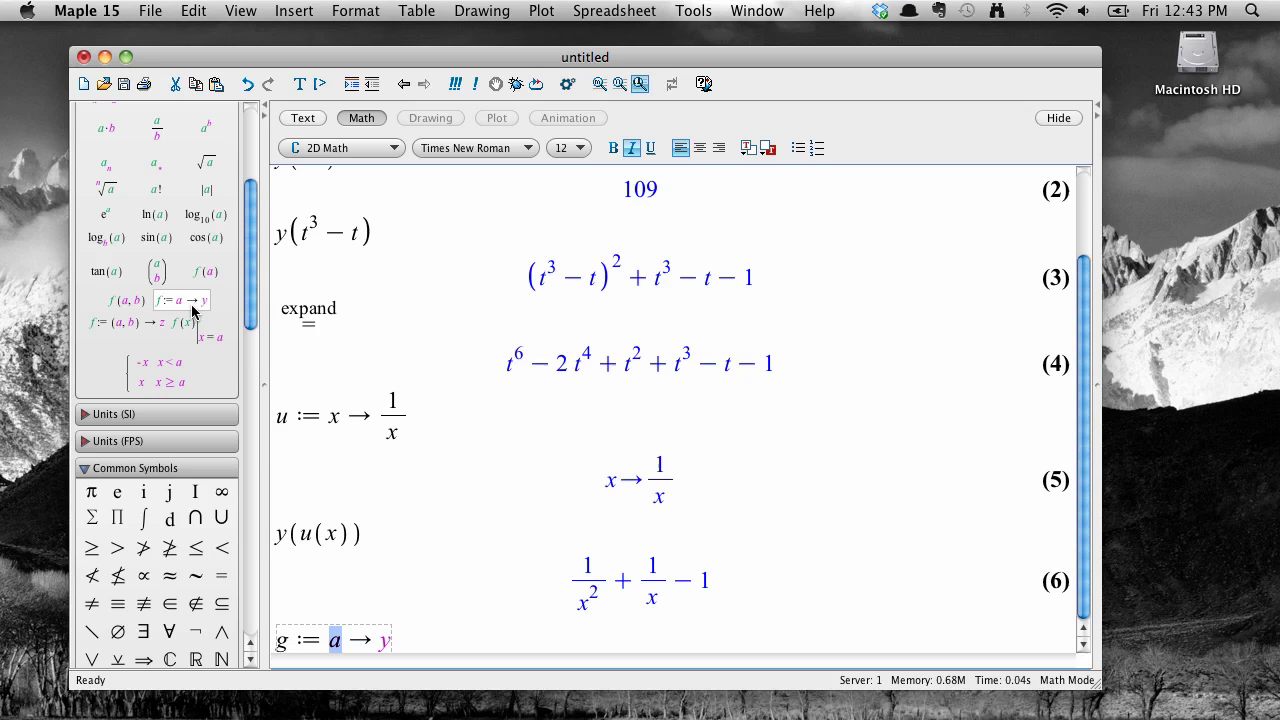
{"action": "type", "text": "x"}
{"action": "key", "text": "Tab"}
Step: Enter the body e^(−x)·cos(x) and execute the definition of g
{"action": "scroll", "coordinate": [195, 312], "scroll_direction": "up", "scroll_amount": 1}
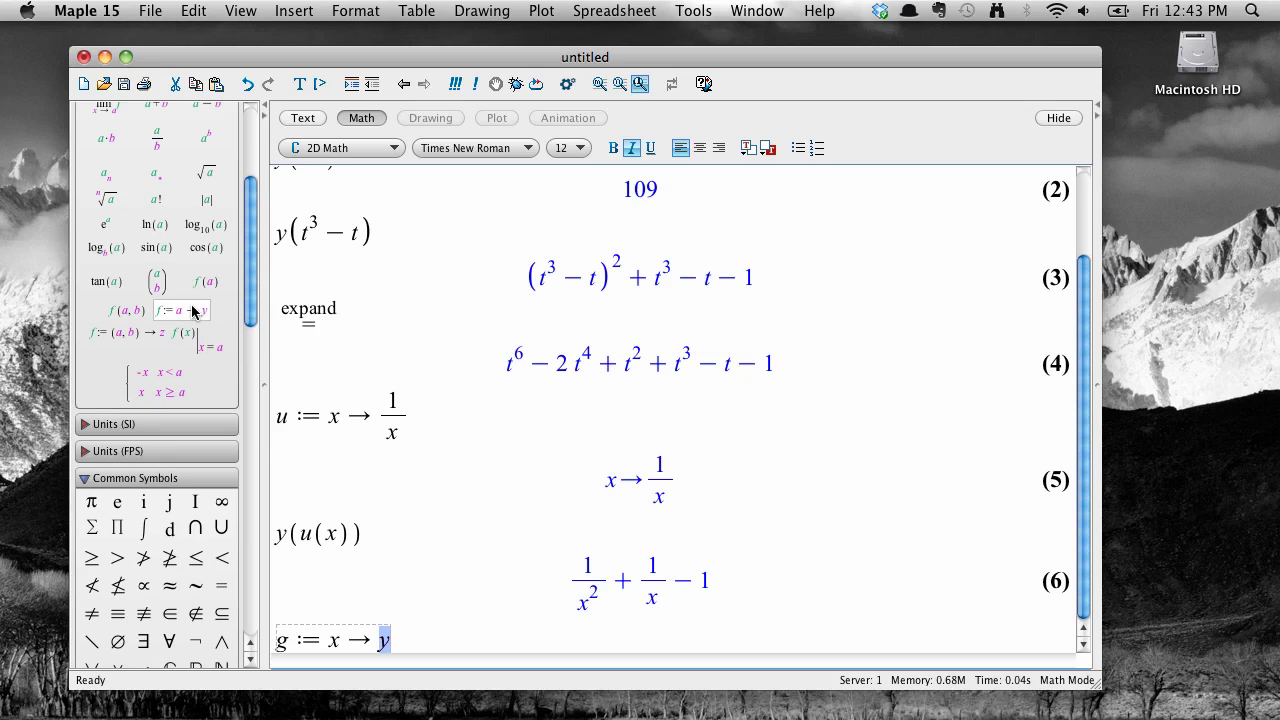
{"action": "left_click", "coordinate": [119, 229]}
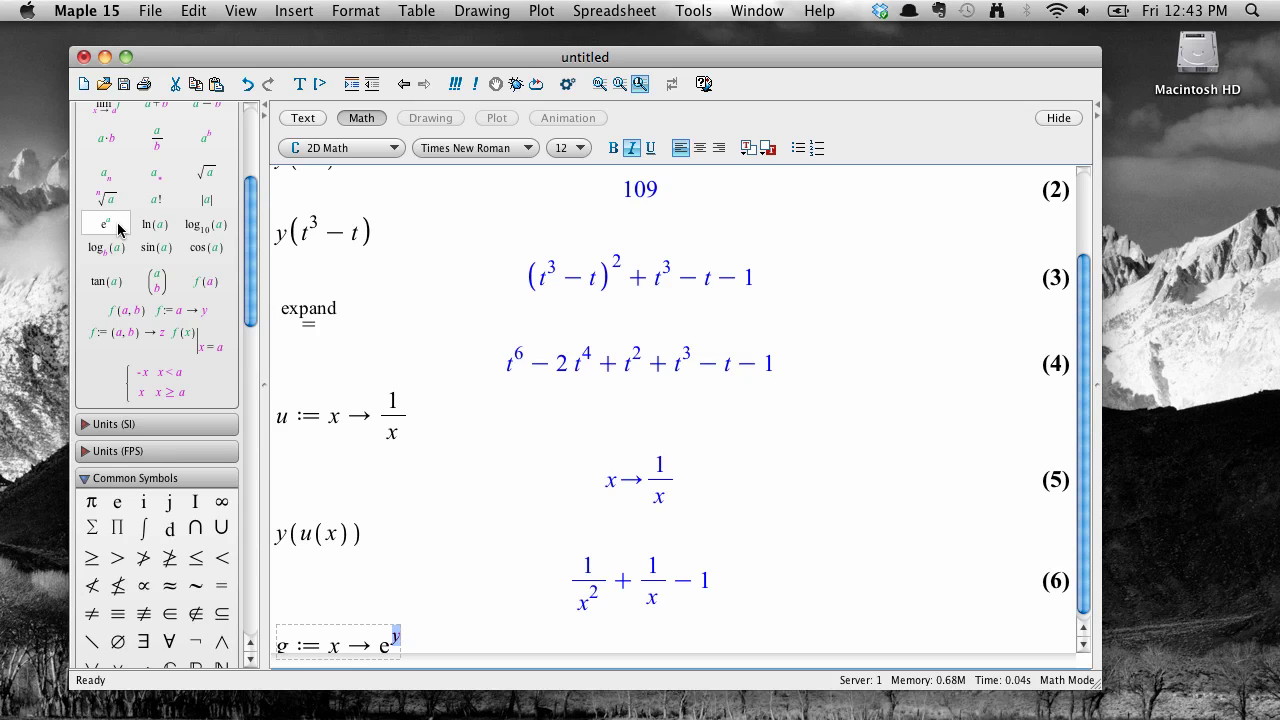
{"action": "type", "text": "-x"}
{"action": "key", "text": "Right"}
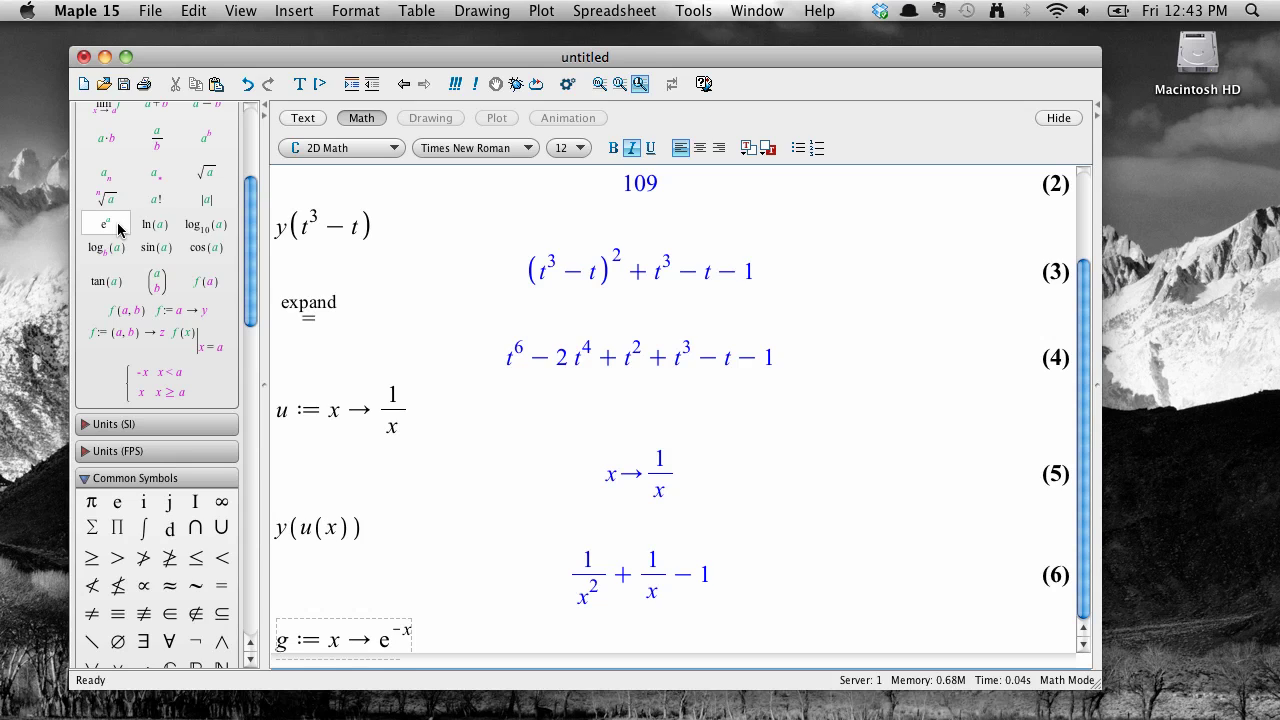
{"action": "type", "text": "*"}
{"action": "type", "text": "cos(x)"}
{"action": "key", "text": "Return"}
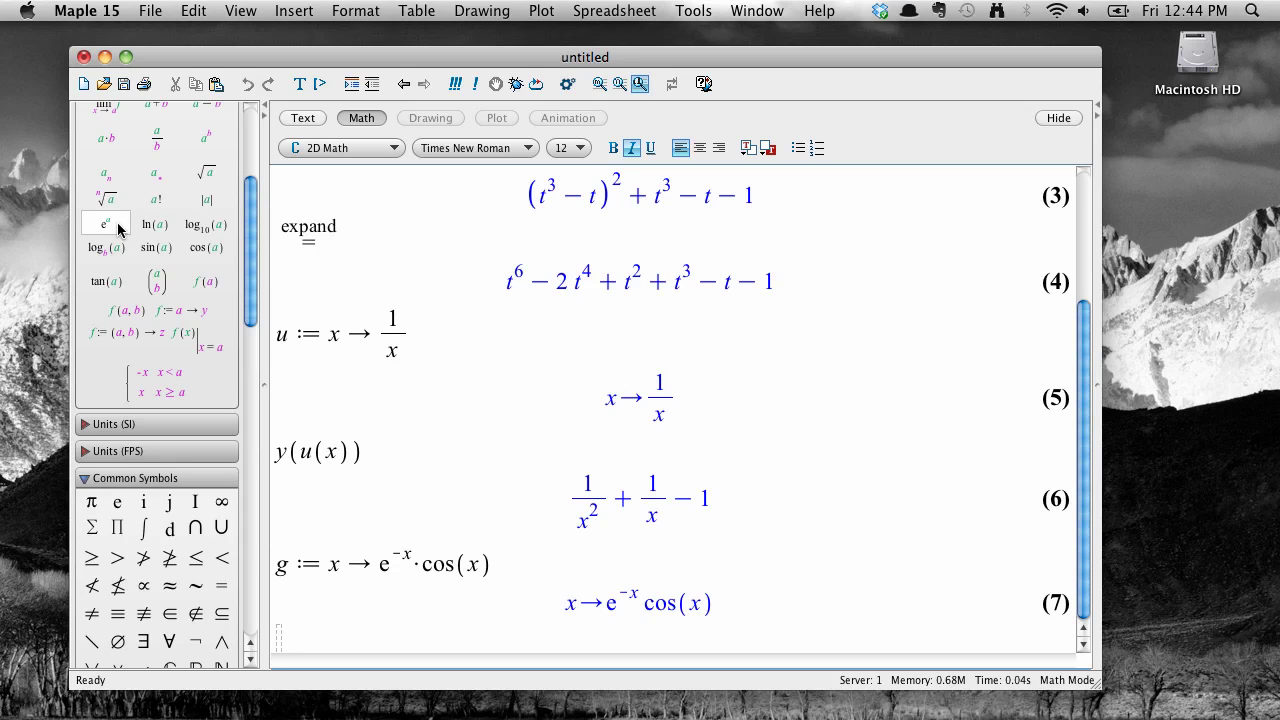
Step: Evaluate evalf(g(1)) to get 0.1987661104
{"action": "type", "text": "evalf"}
{"action": "type", "text": "(g(1))"}
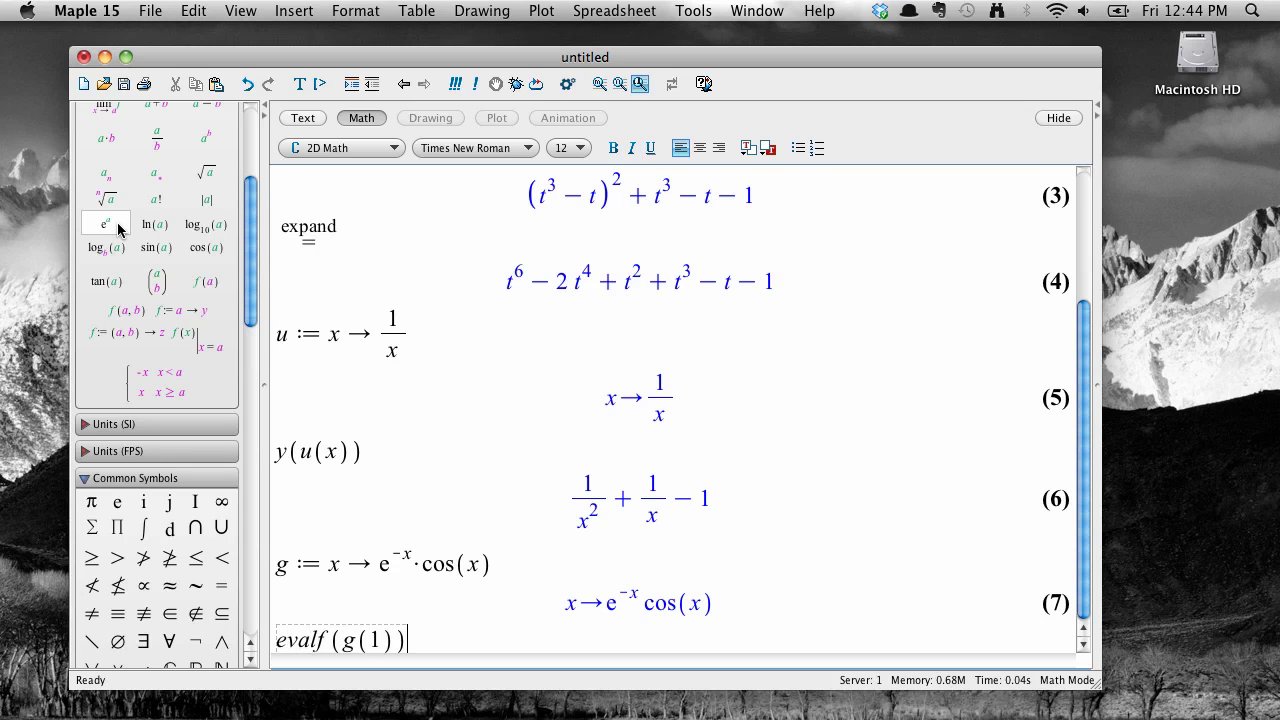
{"action": "key", "text": "Return"}
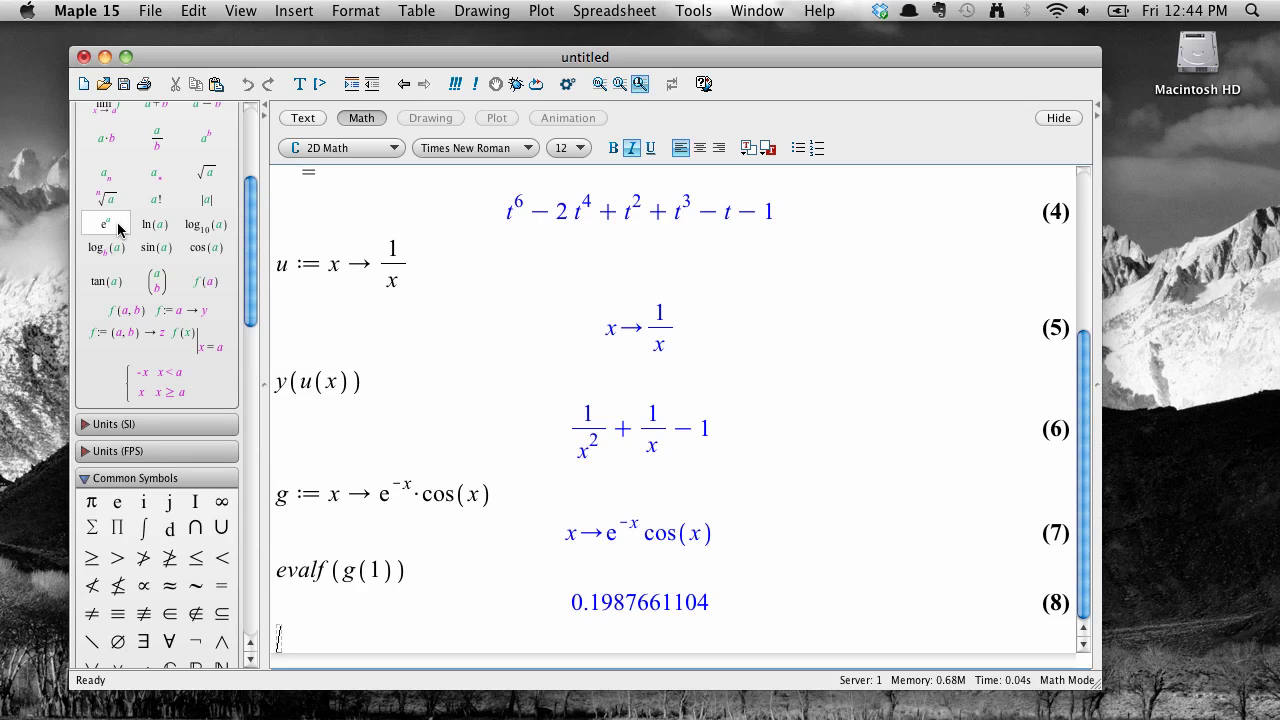
Step: Differentiate output (7) to get x → −e^(−x)cos(x) − e^(−x)sin(x)
{"action": "right_click", "coordinate": [686, 538]}
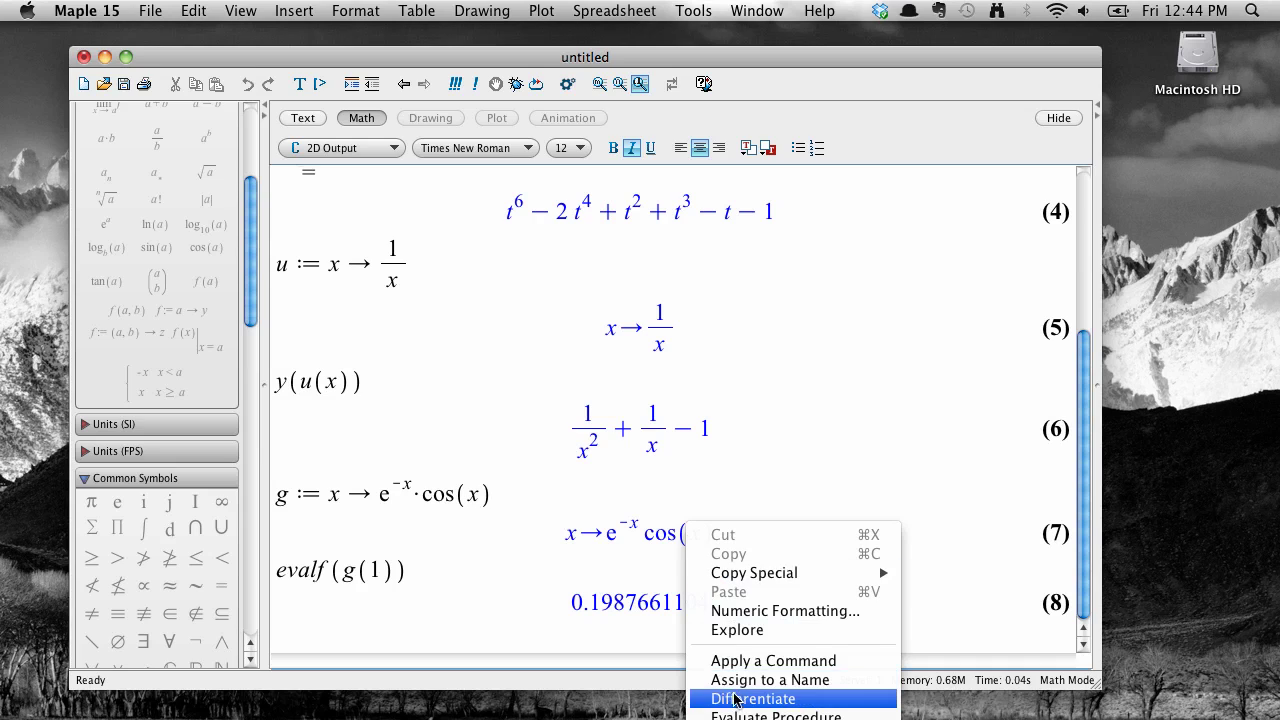
{"action": "left_click", "coordinate": [734, 698]}
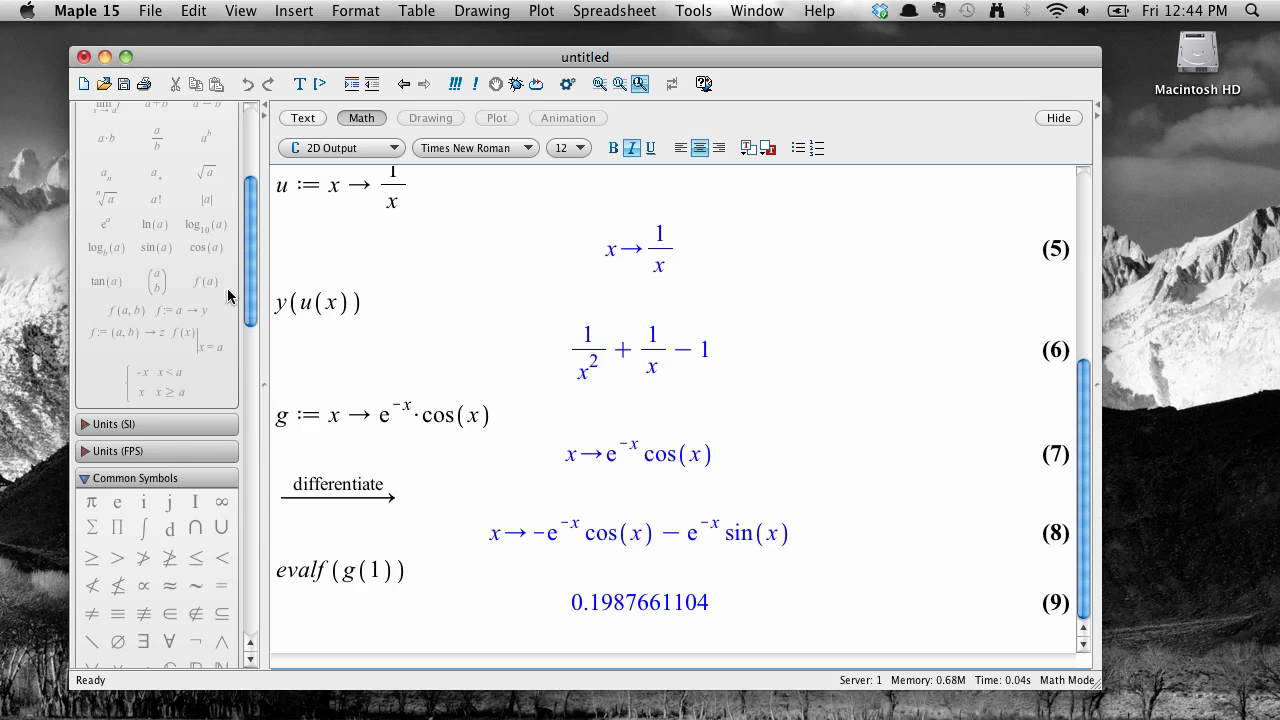
{"action": "left_click", "coordinate": [328, 640]}
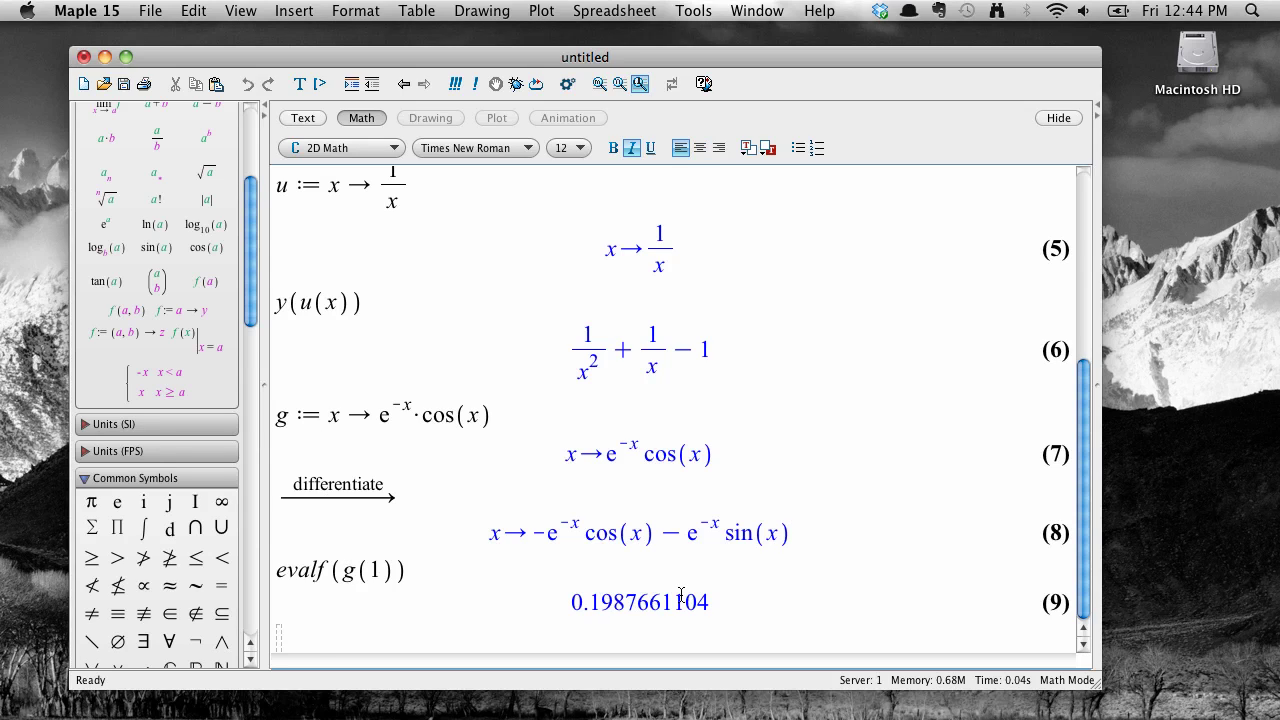
Step: Evaluate g'(x), giving −e^(−x)cos(x) − e^(−x)sin(x)
{"action": "type", "text": "g"}
{"action": "type", "text": "'"}
{"action": "type", "text": "(x)"}
{"action": "key", "text": "Return"}
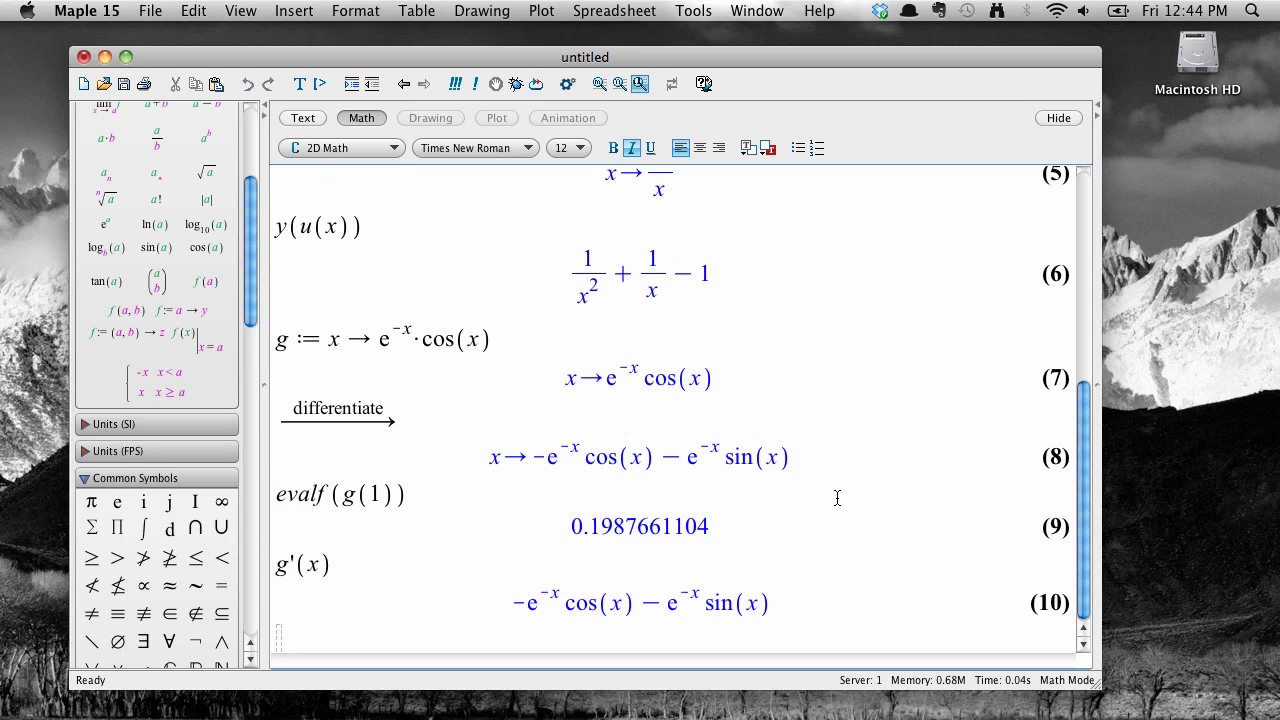